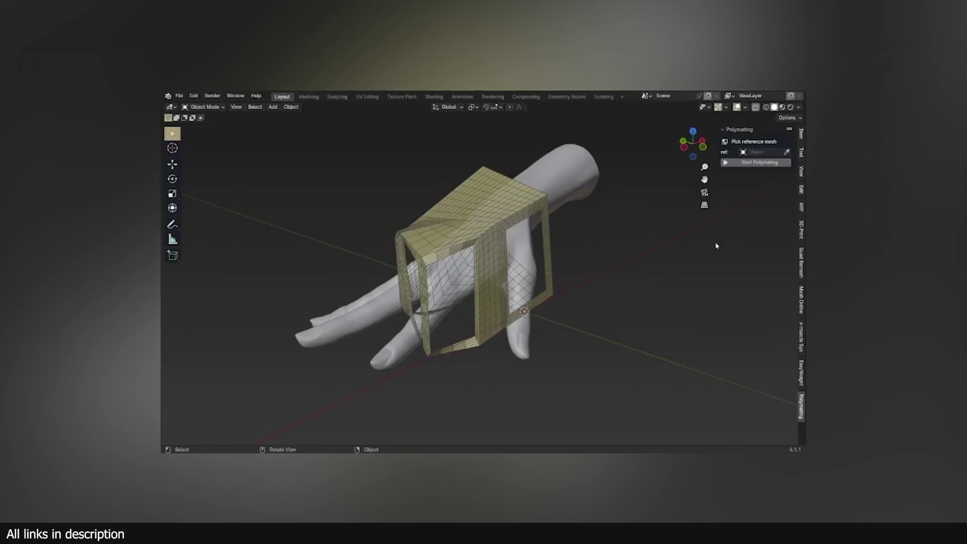
# Switch the interaction mode from the Ctrl+Tab mode menu
pyautogui.hotkey('ctrl', 'Tab')
pyautogui.click(592, 276)
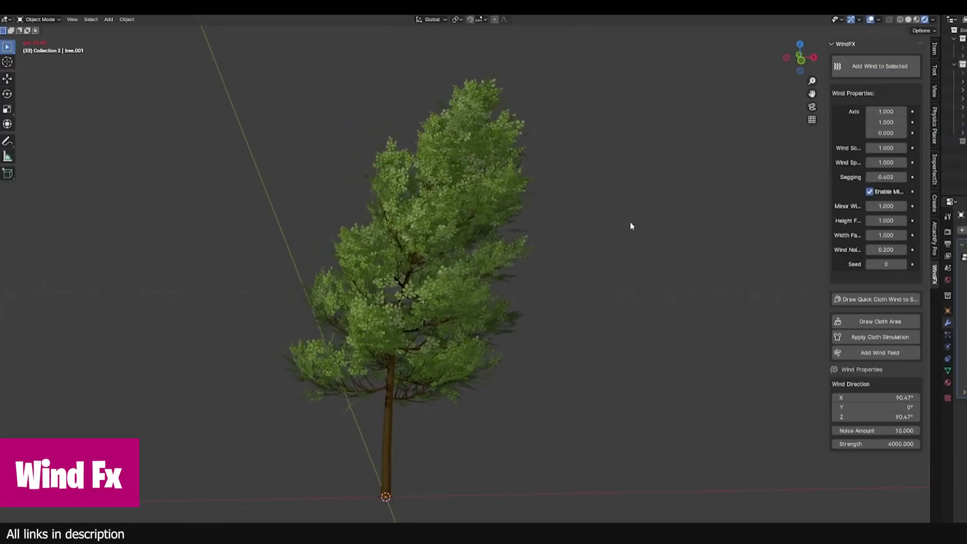
# Increase the tree's wind sagging to 0.533
pyautogui.moveTo(884, 176); pyautogui.dragTo(891, 181)
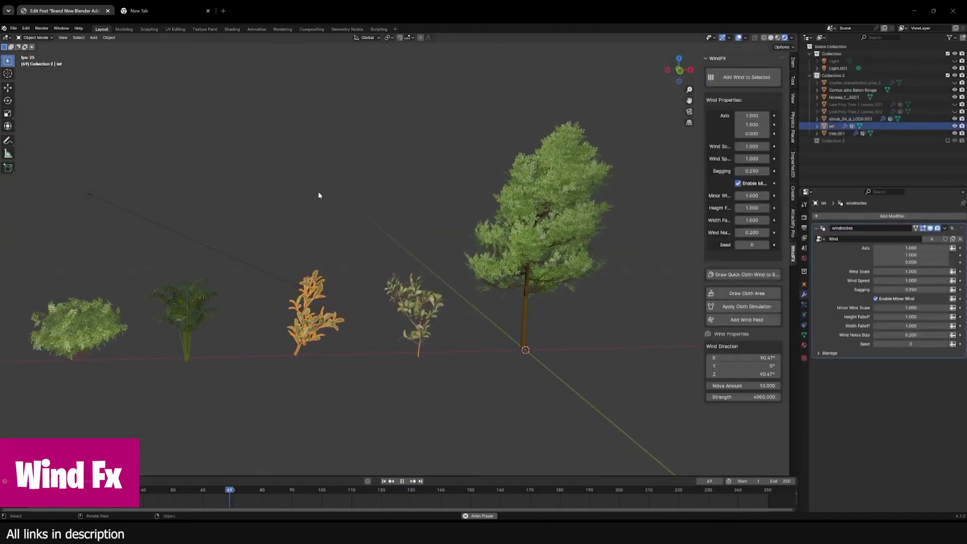
# Set the Cornus alba bush's wind speed to 3 in the WindFX panel
pyautogui.click(80, 327)
pyautogui.doubleClick(751, 159)
pyautogui.write('3')
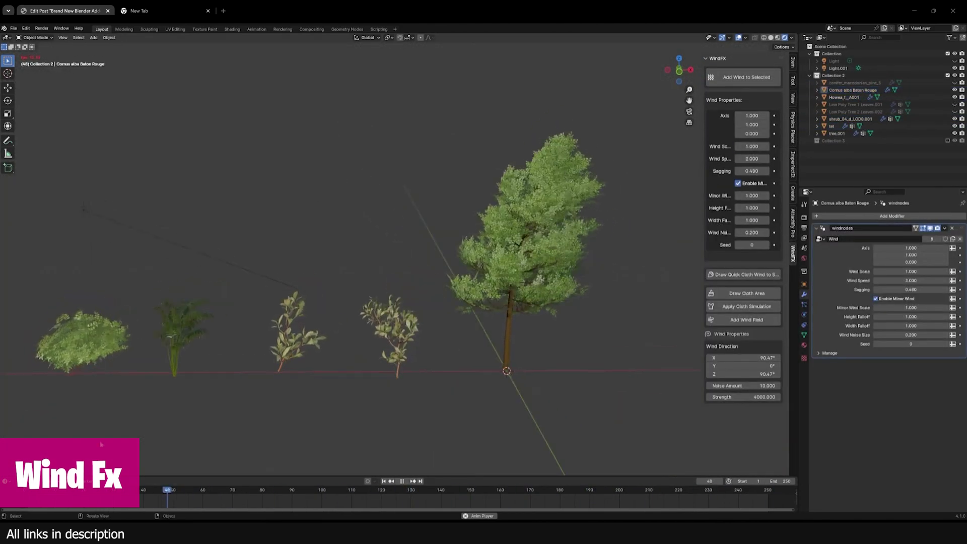
# Select the shrub and middle plant, then select the weathered cheese box
pyautogui.click(393, 329)
pyautogui.click(298, 333)
pyautogui.click(403, 333)
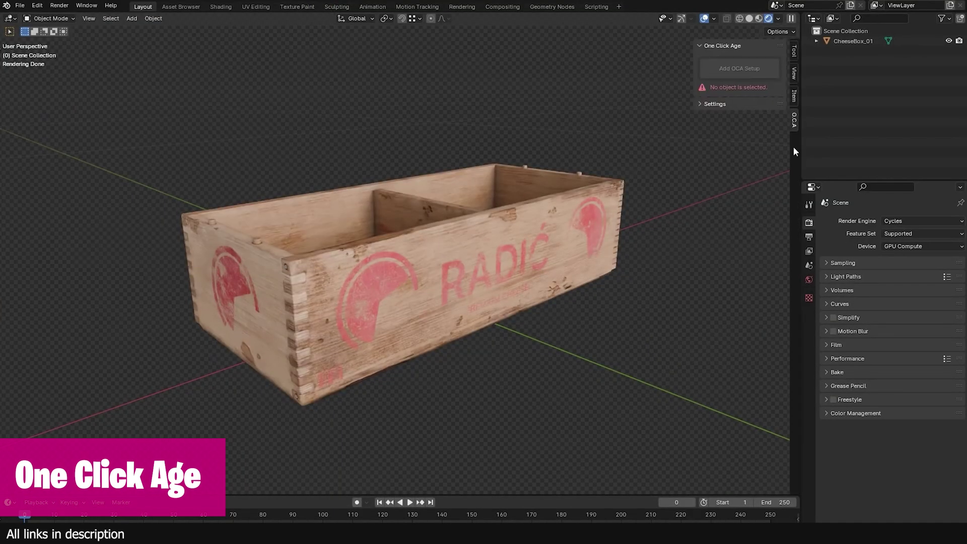
pyautogui.click(552, 226)
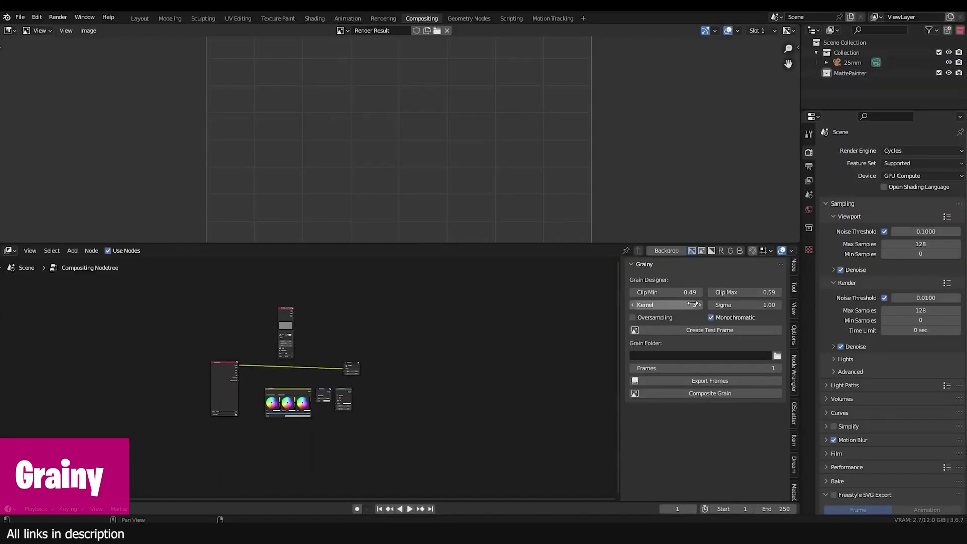
# Enable grain oversampling, regenerate the test frame, and insert a GrainComposite node before the output
pyautogui.click(702, 330)
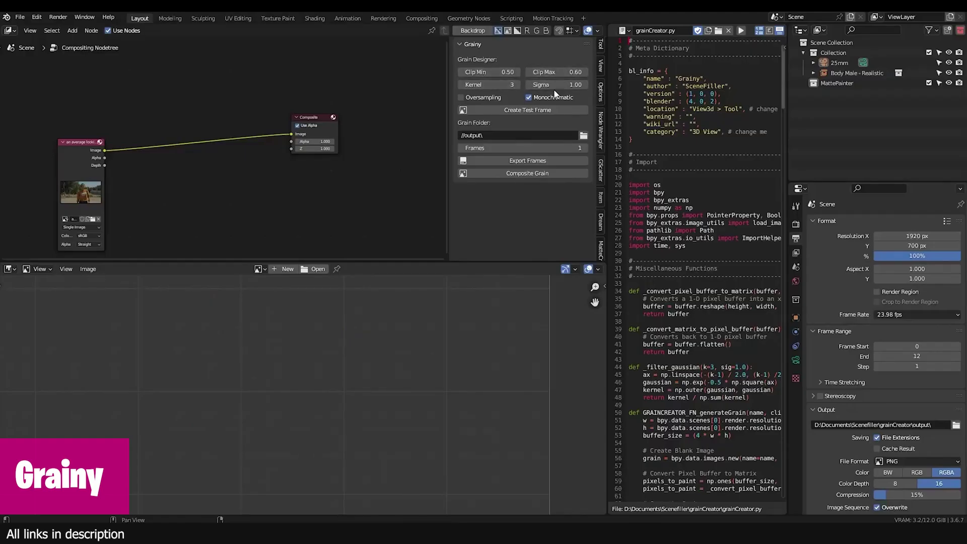
pyautogui.click(488, 99)
pyautogui.click(522, 111)
pyautogui.click(536, 173)
pyautogui.click(279, 179)
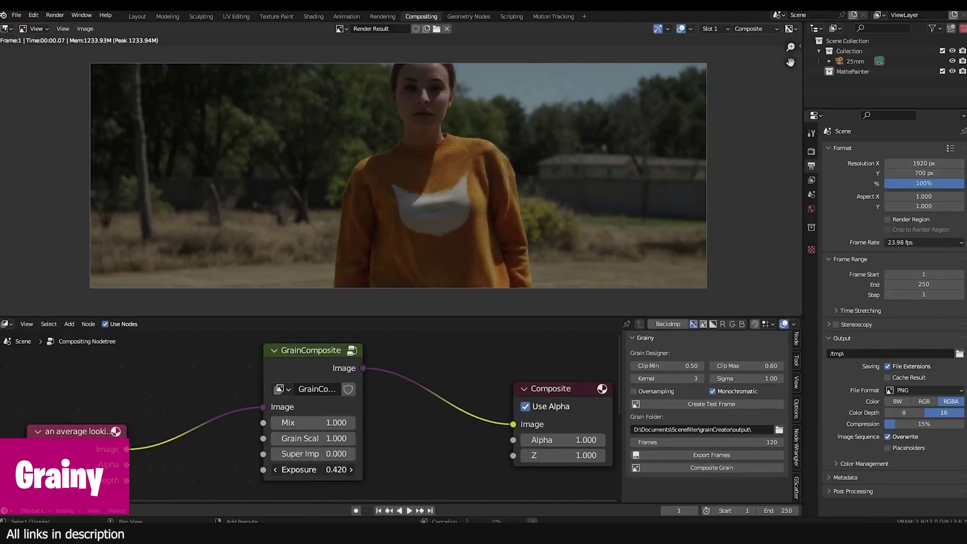
# Raise the GrainComposite node's exposure to 0.600
pyautogui.moveTo(313, 469); pyautogui.dragTo(325, 469)
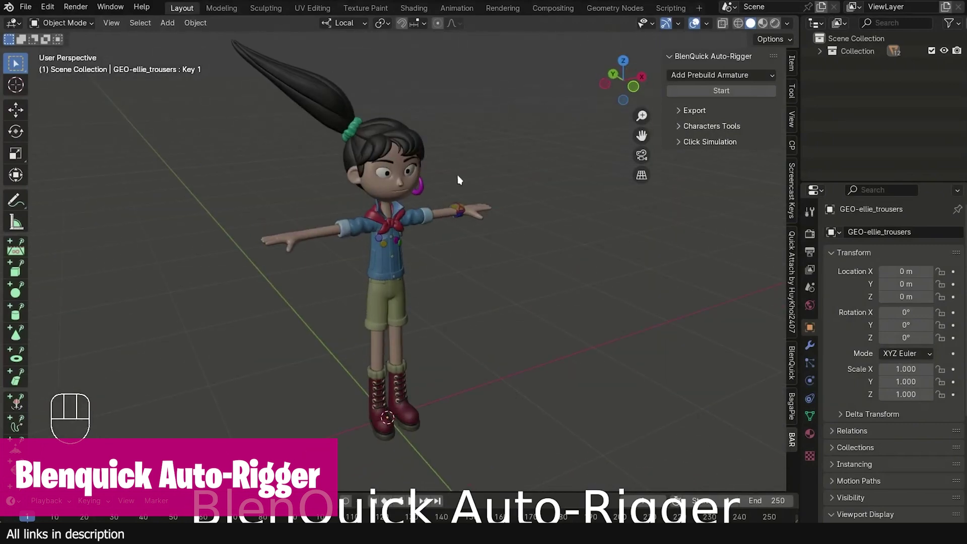
# Add a prebuilt Human armature, start marker placement, and check the hip marker from side, front and top
pyautogui.click(697, 74)
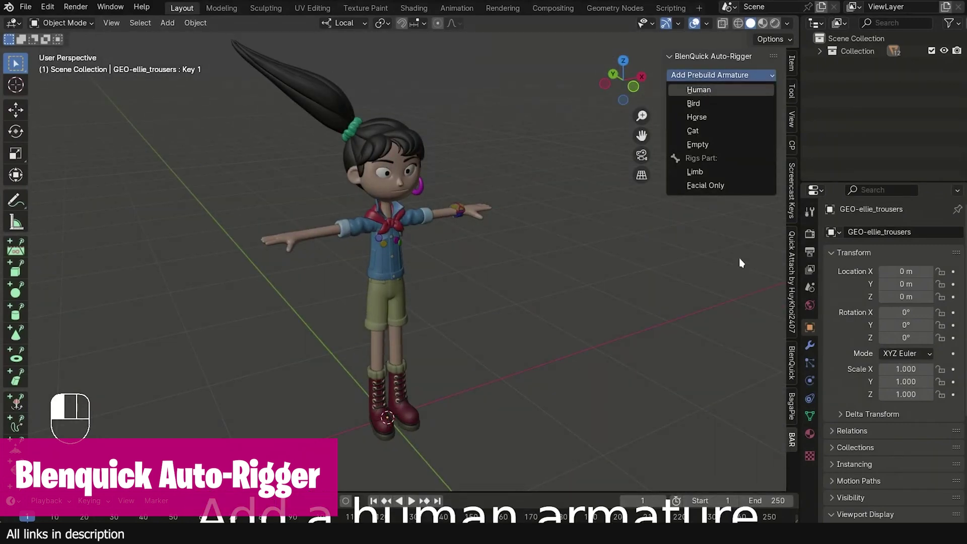
pyautogui.click(721, 262)
pyautogui.click(696, 91)
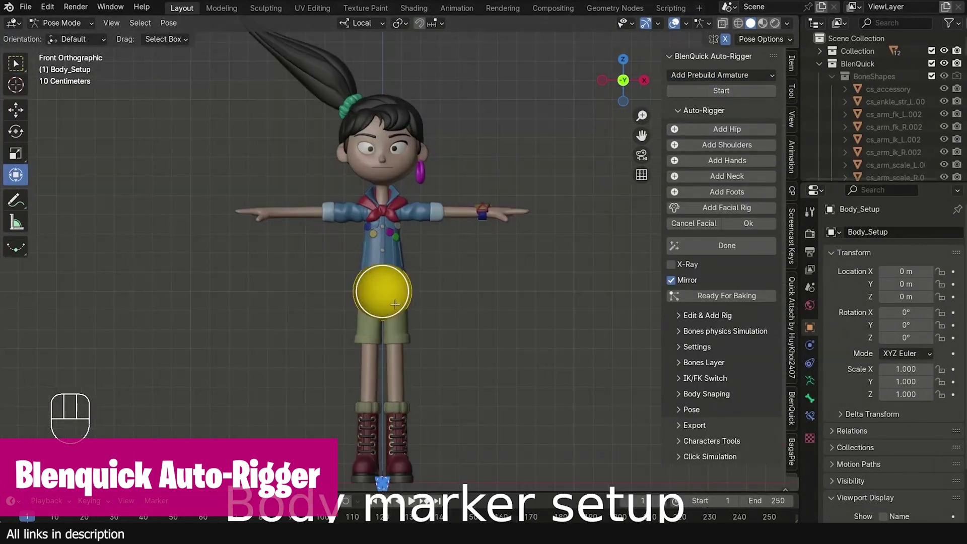
pyautogui.press('KP_3')
pyautogui.press('KP_1')
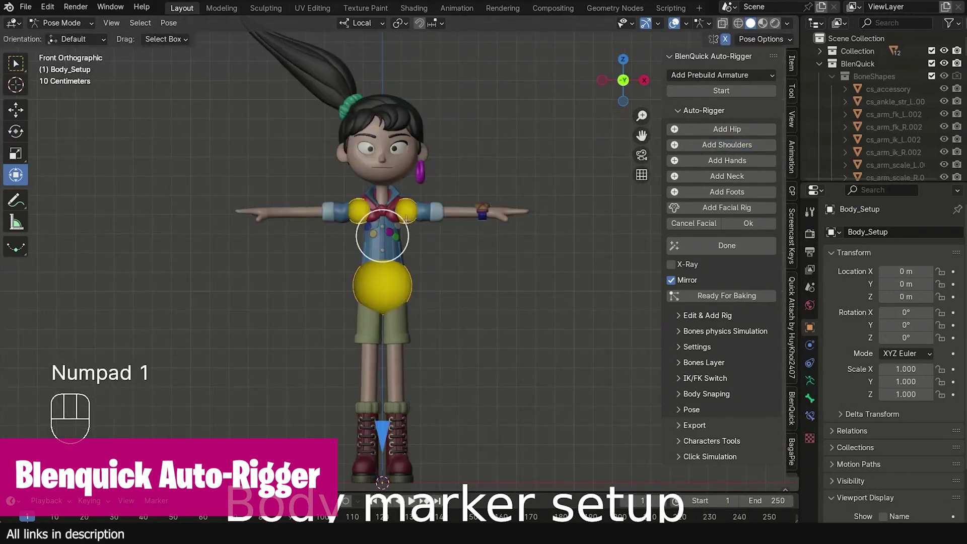
pyautogui.press('KP_7')
pyautogui.moveTo(407, 214); pyautogui.dragTo(453, 251, button='middle')
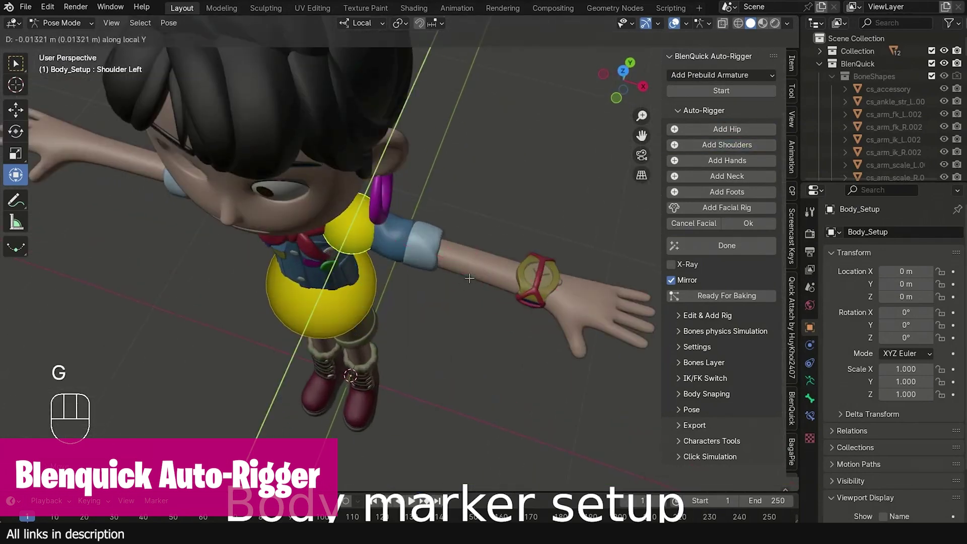
pyautogui.press('KP_1')
# Place the hand marker on the hand and fit the neck marker
pyautogui.press('g')
pyautogui.click(528, 166)
pyautogui.scroll(-1, 528, 166)
pyautogui.click(712, 176)
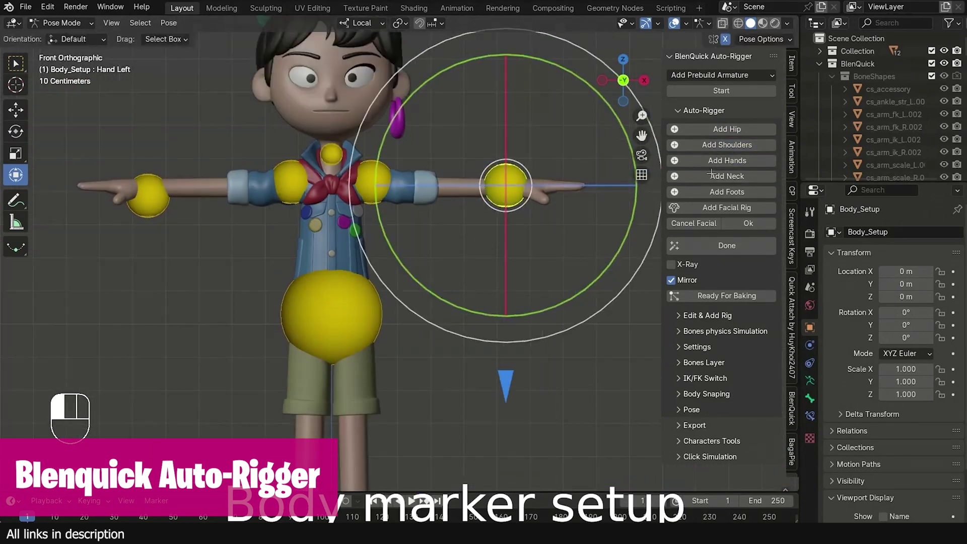
pyautogui.press('KP_3')
pyautogui.press('g')
pyautogui.press('KP_1')
pyautogui.click(726, 191)
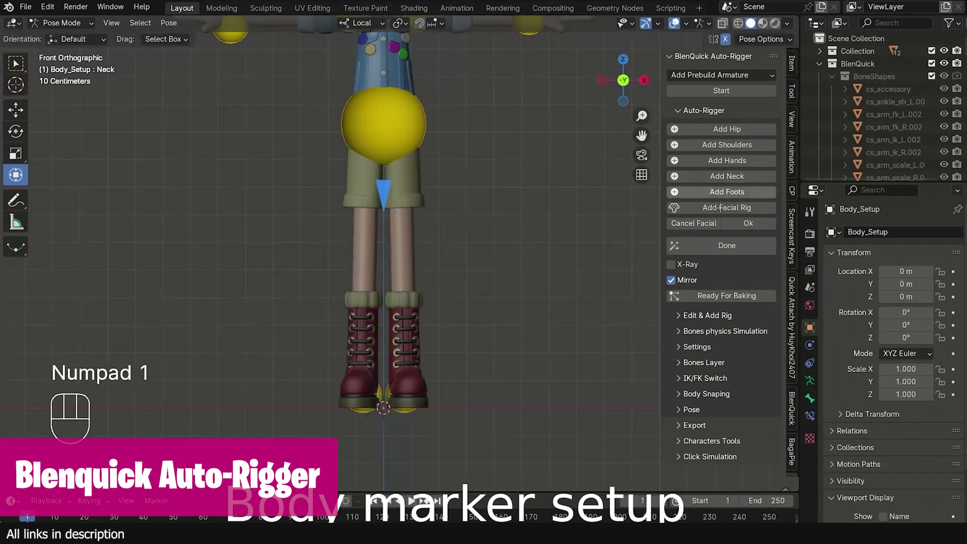
# Move the foot markers onto the boots, add the facial rig markers, and enable X-Ray
pyautogui.press('KP_3')
pyautogui.press('g')
pyautogui.press('KP_1')
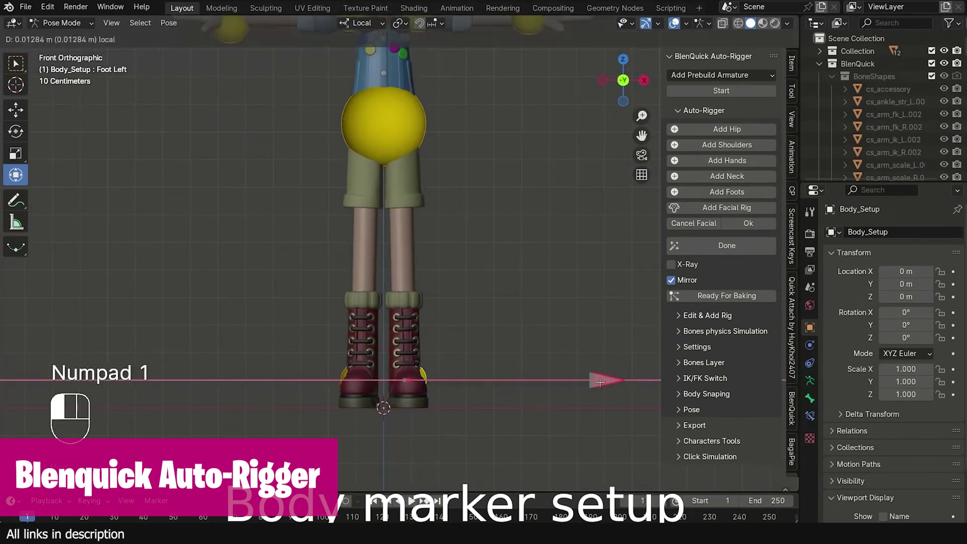
pyautogui.click(601, 383)
pyautogui.scroll(-2, 490, 300)
pyautogui.click(711, 205)
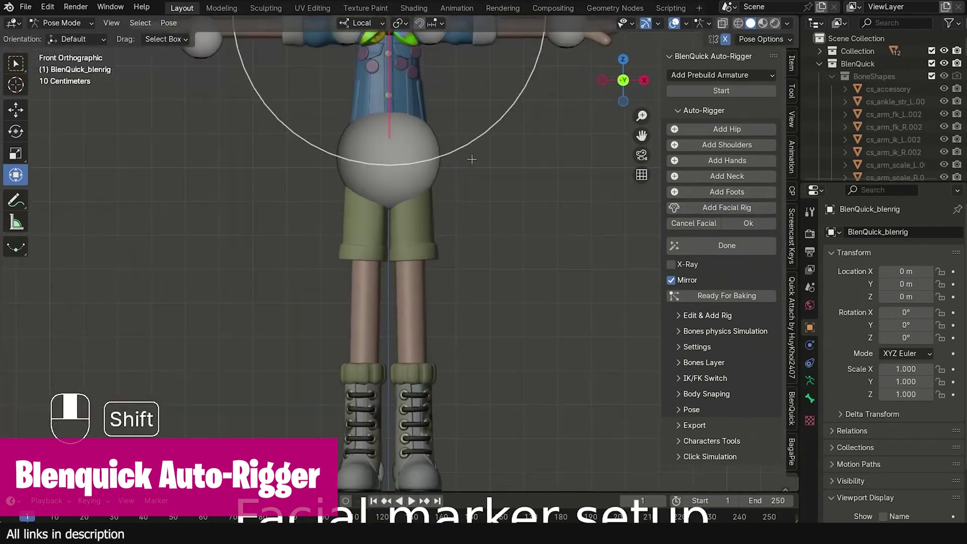
pyautogui.hotkey('alt', 'x')
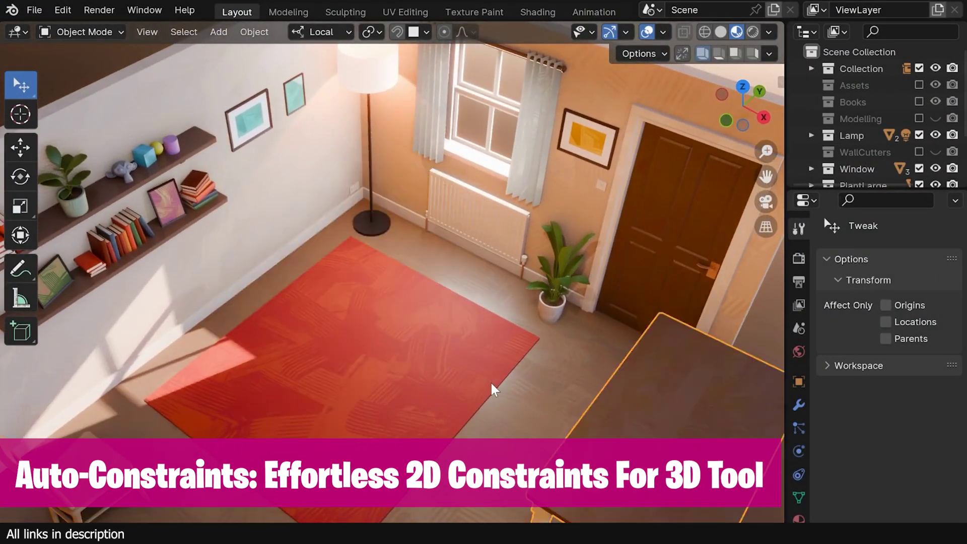
# Move the table, rotate the red book on its local axis, and show the Auto Constraints settings
pyautogui.moveTo(494, 389); pyautogui.dragTo(678, 435)
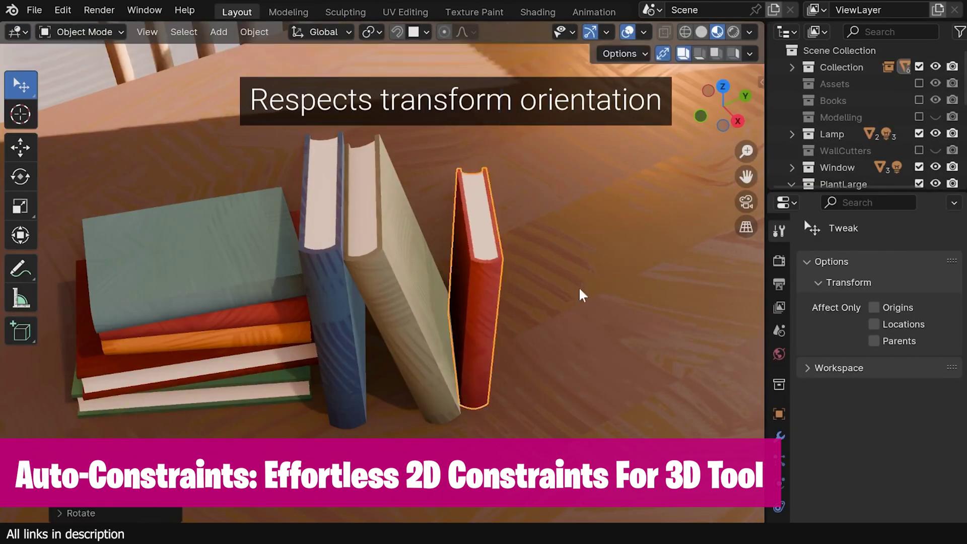
pyautogui.press('r')
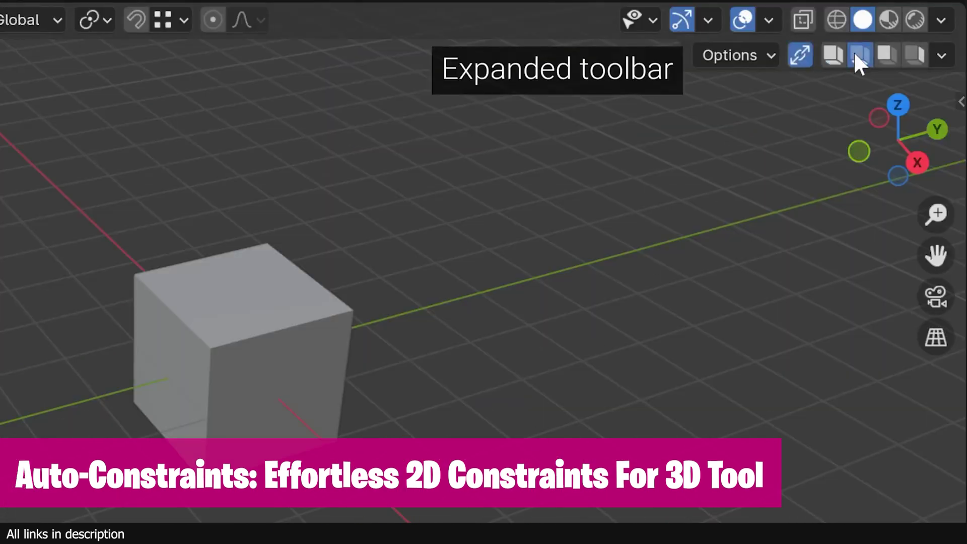
pyautogui.click(941, 55)
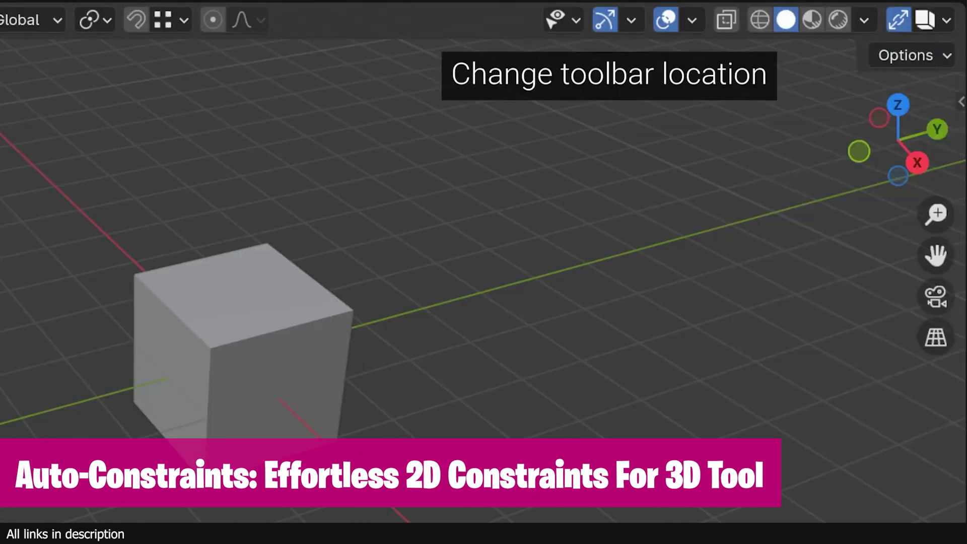
pyautogui.click(961, 102)
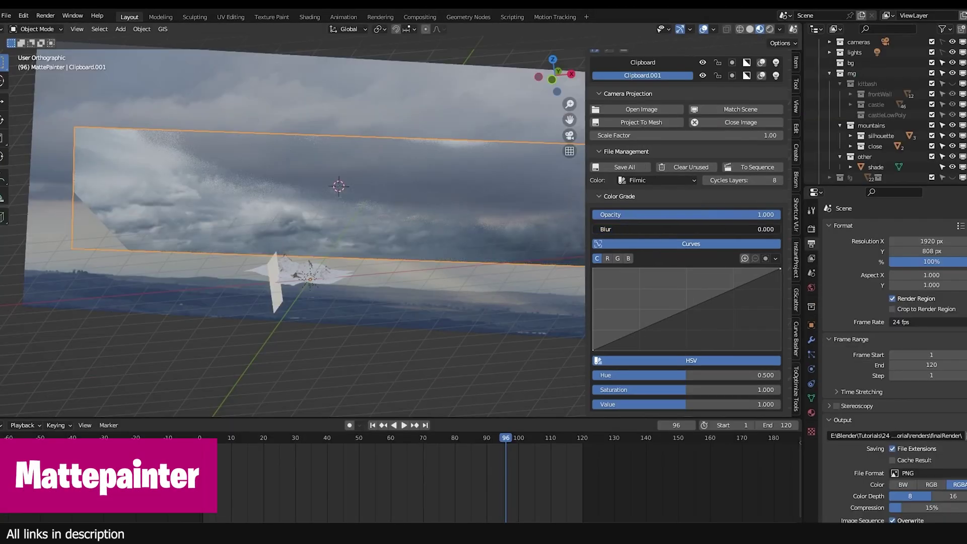
# Tint the cloud curves, set hue to 0.522, and bend the cloud plane -40.5° with Simple Deform
pyautogui.moveTo(660, 300); pyautogui.dragTo(635, 323)
pyautogui.moveTo(680, 375); pyautogui.dragTo(685, 393)
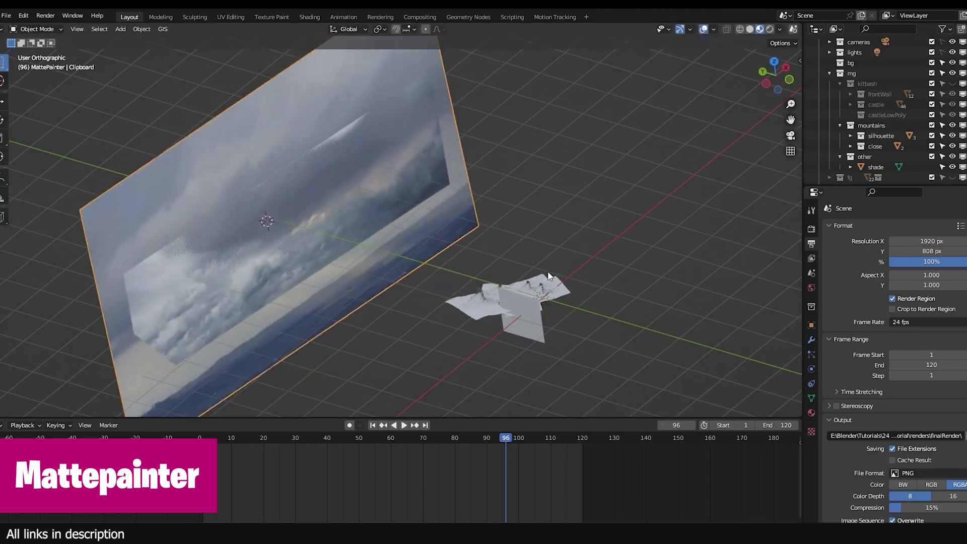
pyautogui.click(811, 339)
pyautogui.click(841, 227)
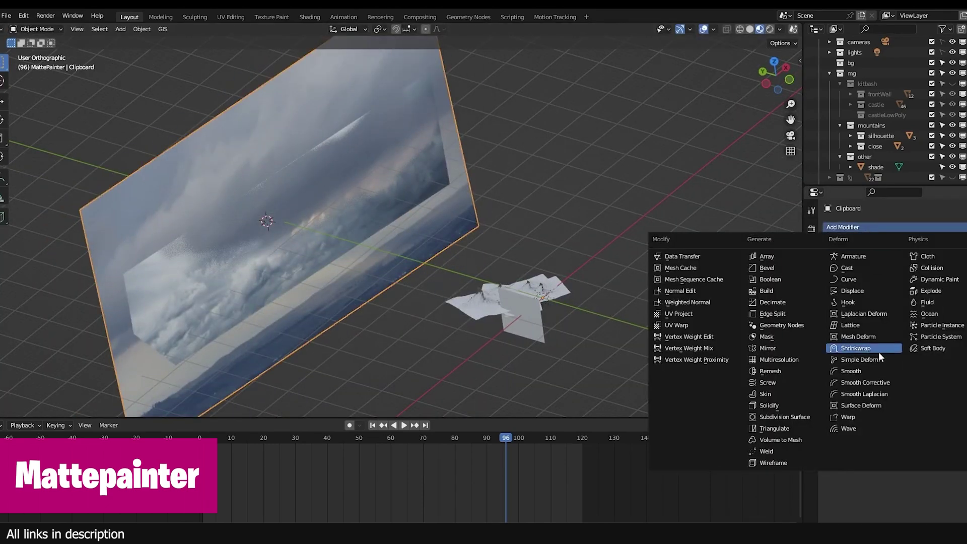
pyautogui.click(856, 326)
pyautogui.click(931, 297)
pyautogui.click(882, 260)
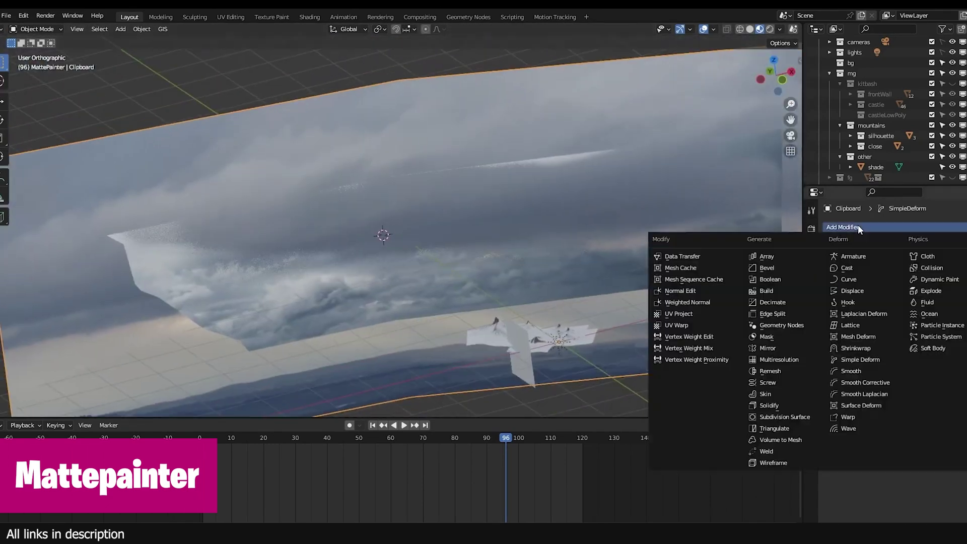
# Add a Subdivision modifier above the bend and view through the camera
pyautogui.click(760, 414)
pyautogui.moveTo(952, 348); pyautogui.dragTo(964, 241)
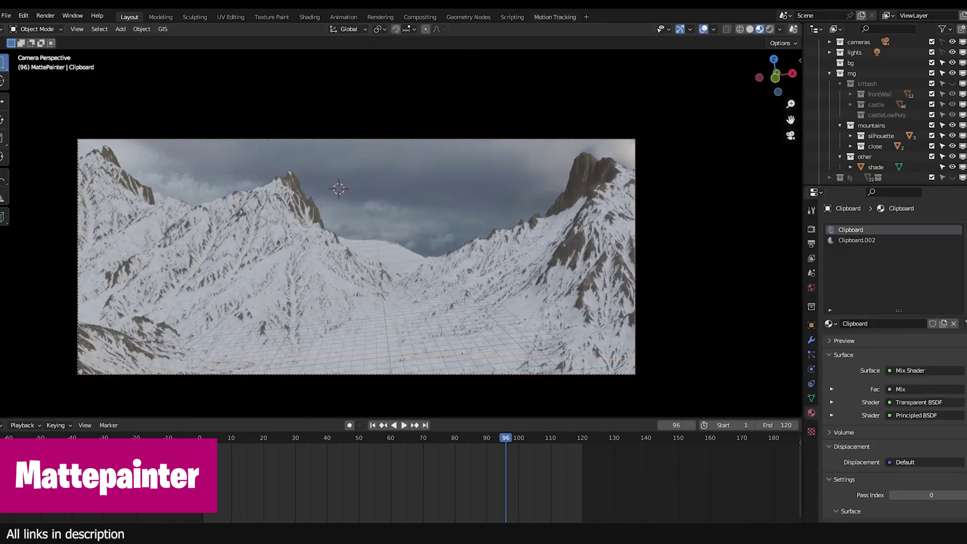
pyautogui.press('n')
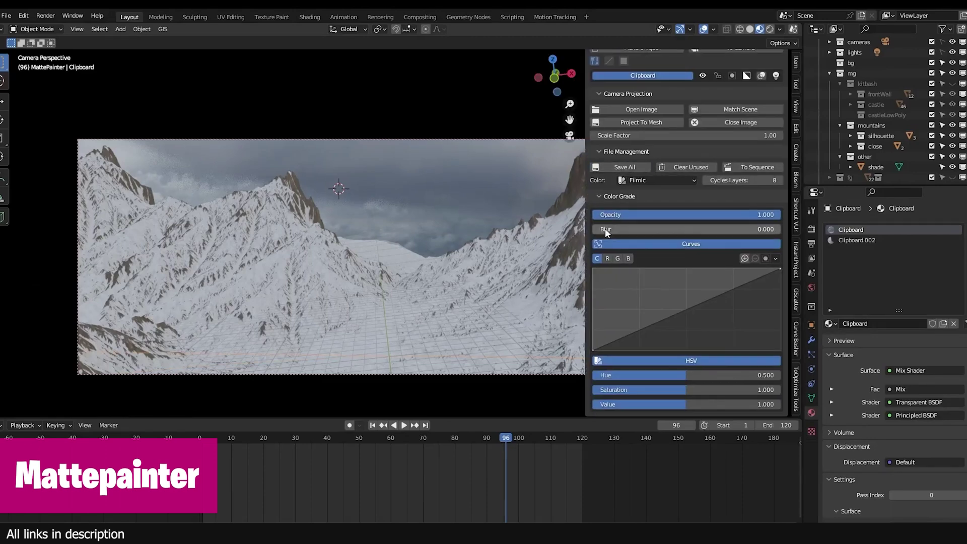